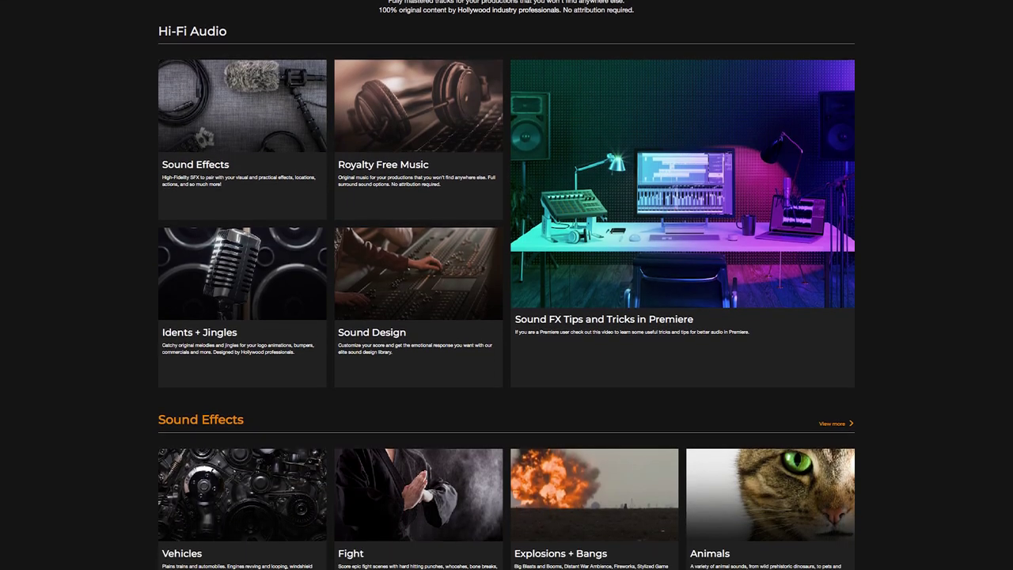
{"action": "scroll", "coordinate": [507, 285], "scroll_direction": "down", "scroll_amount": 1}
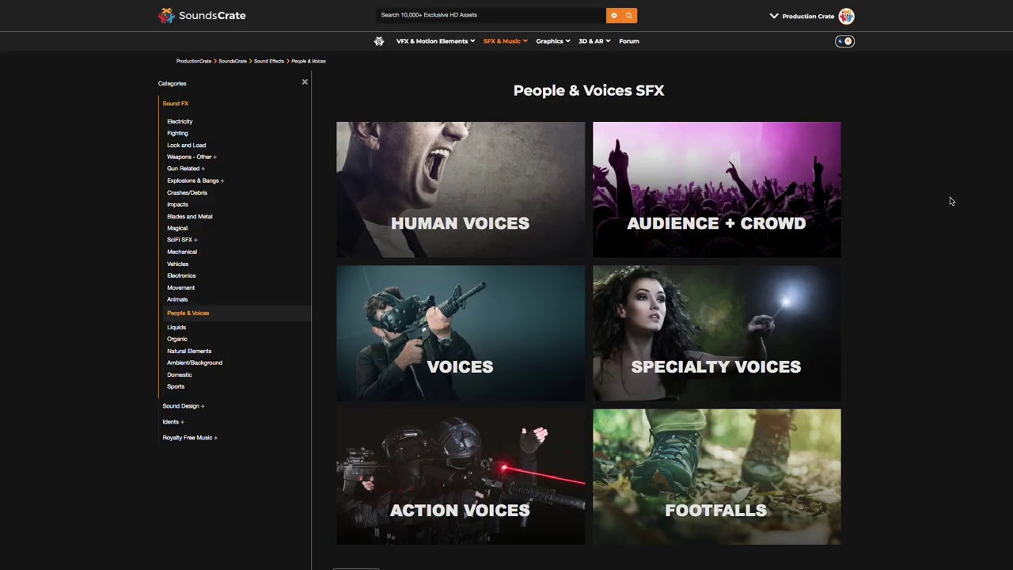
Browse SoundsCrate's Footfalls and ambient lists, then trim the end of the Audio 1 footstep clip.
{"action": "left_click", "coordinate": [736, 460]}
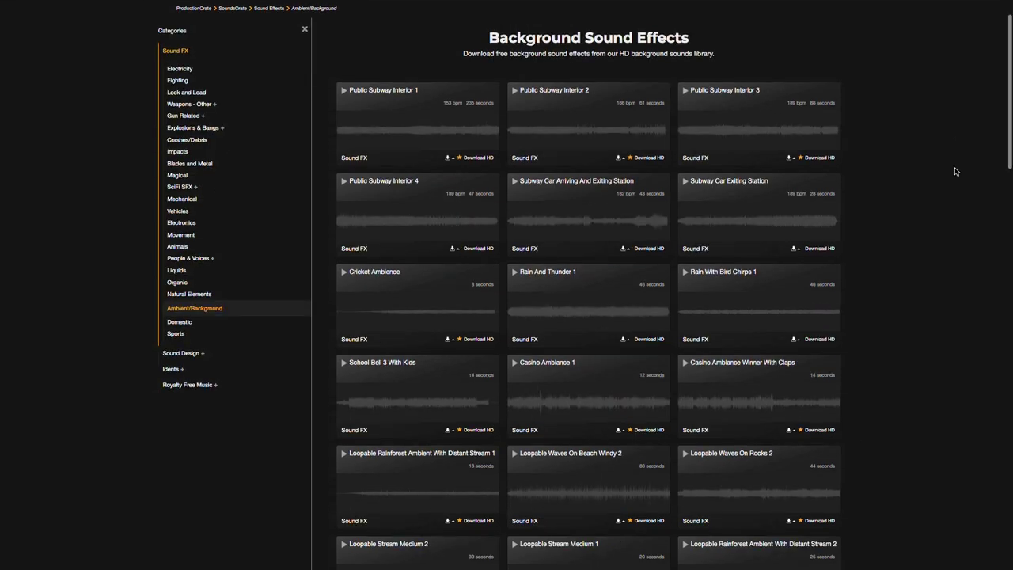
{"action": "scroll", "coordinate": [954, 171], "scroll_direction": "down", "scroll_amount": 9}
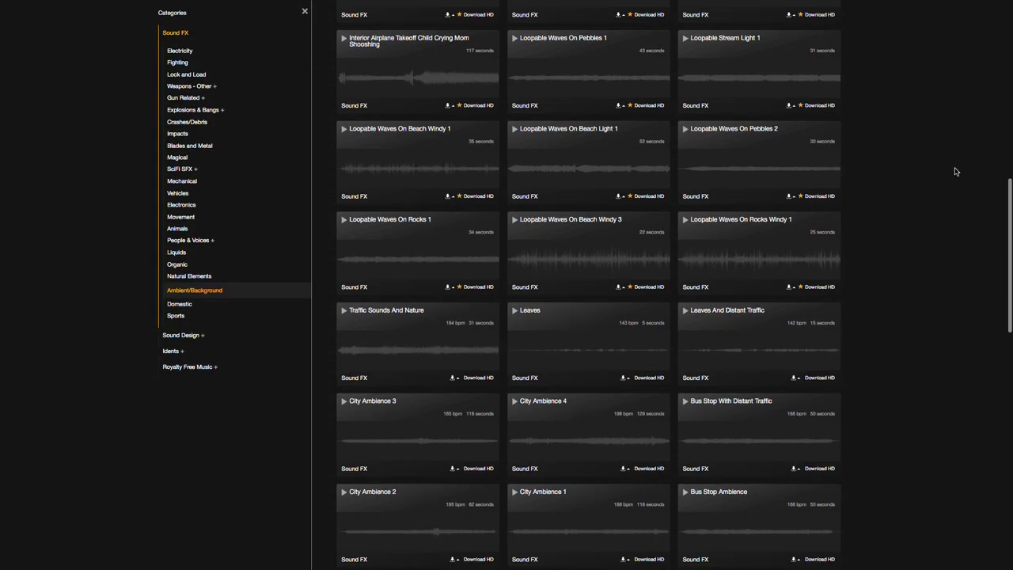
{"action": "scroll", "coordinate": [956, 171], "scroll_direction": "down", "scroll_amount": 2}
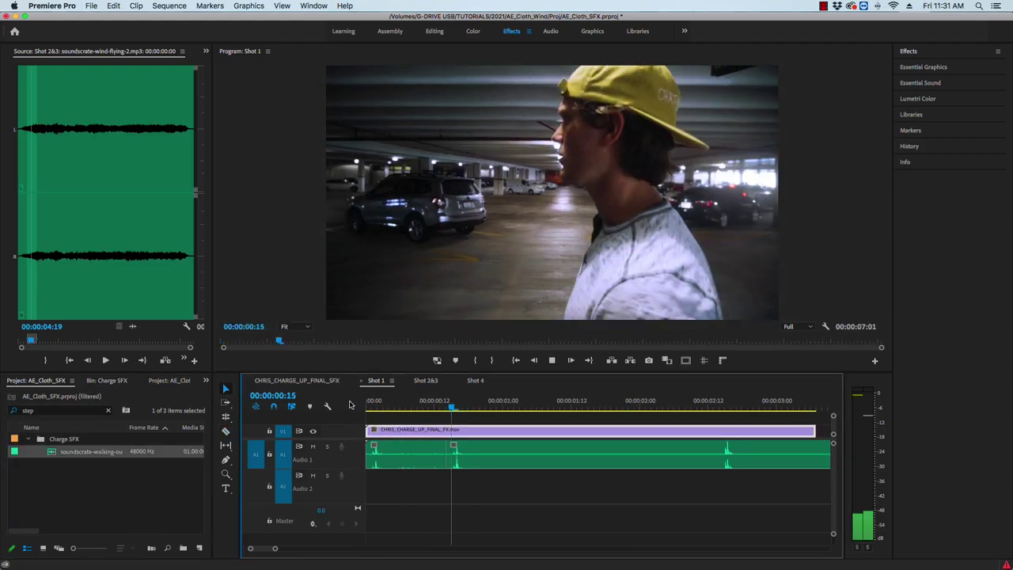
{"action": "left_click_drag", "start_coordinate": [652, 457], "coordinate": [683, 457]}
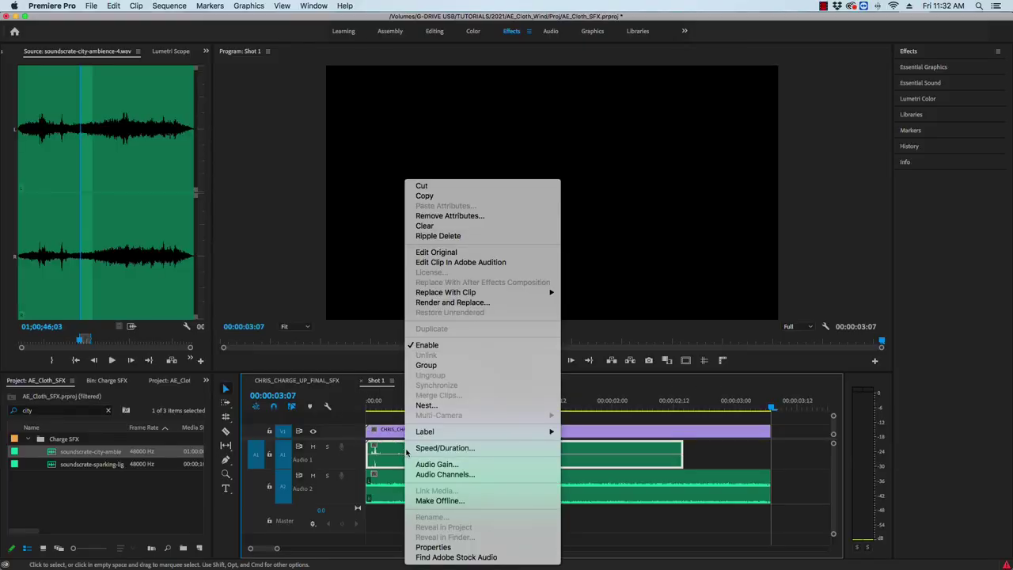
Select both footstep clips on Audio 1 and adjust their gain.
{"action": "left_click", "coordinate": [443, 463]}
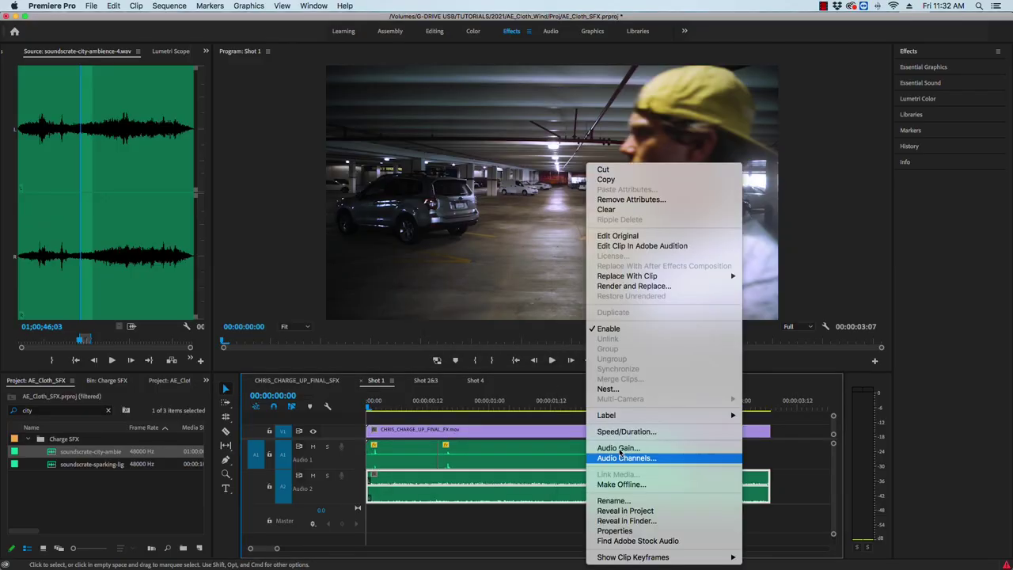
{"action": "key", "text": "Escape"}
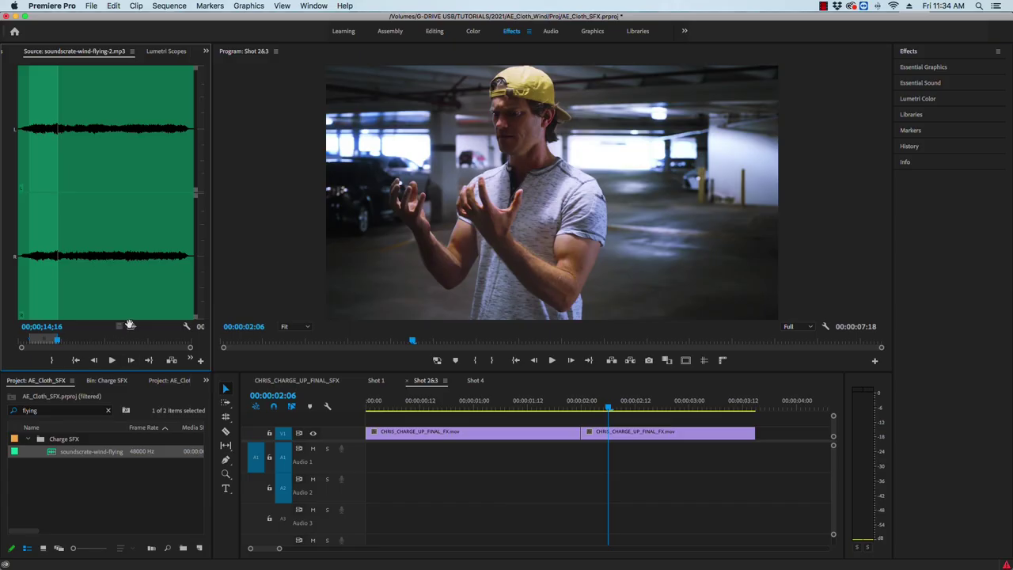
Place the flying wind sound on Audio 1 and play the shot from the start.
{"action": "left_click_drag", "start_coordinate": [132, 326], "coordinate": [369, 409]}
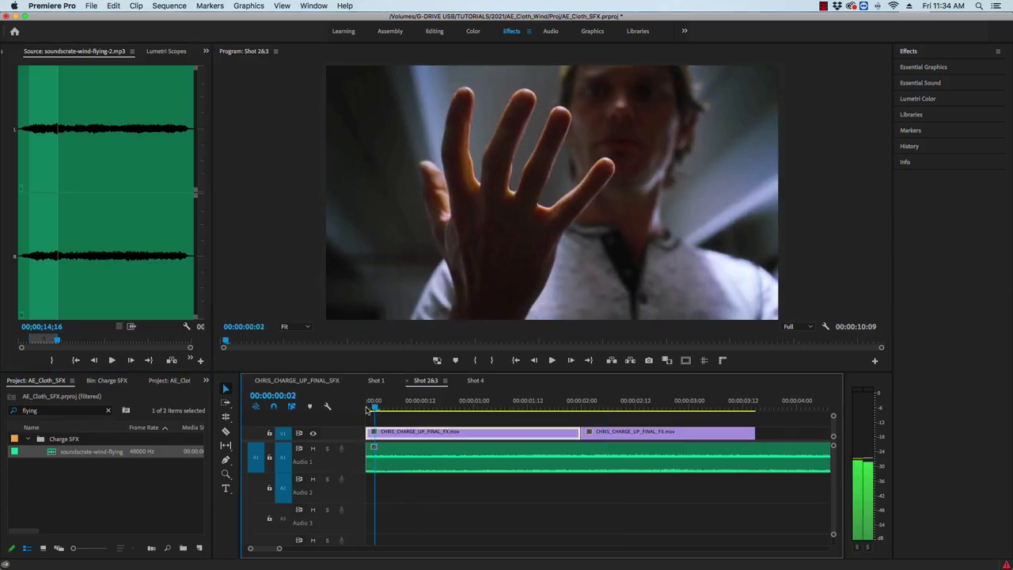
{"action": "key", "text": "space"}
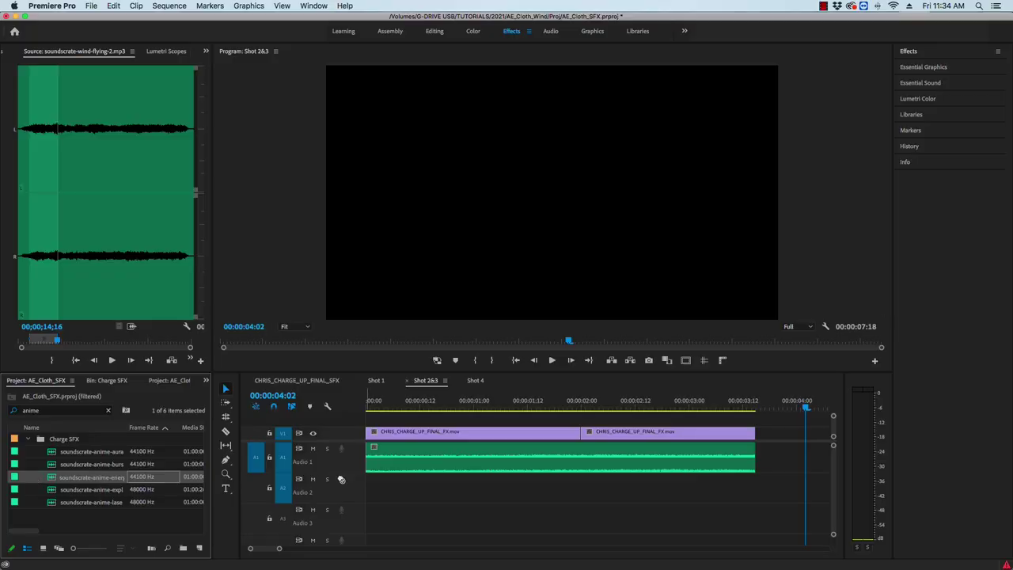
{"action": "key", "text": "Home"}
{"action": "key", "text": "space"}
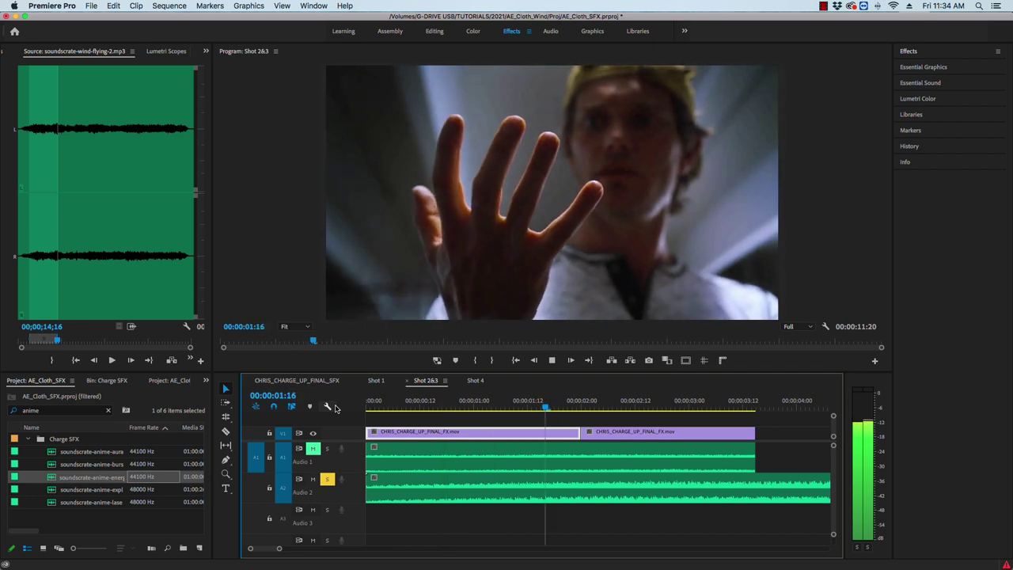
Slow the anime clip on Audio 2 to 25% speed and play it back.
{"action": "right_click", "coordinate": [452, 485]}
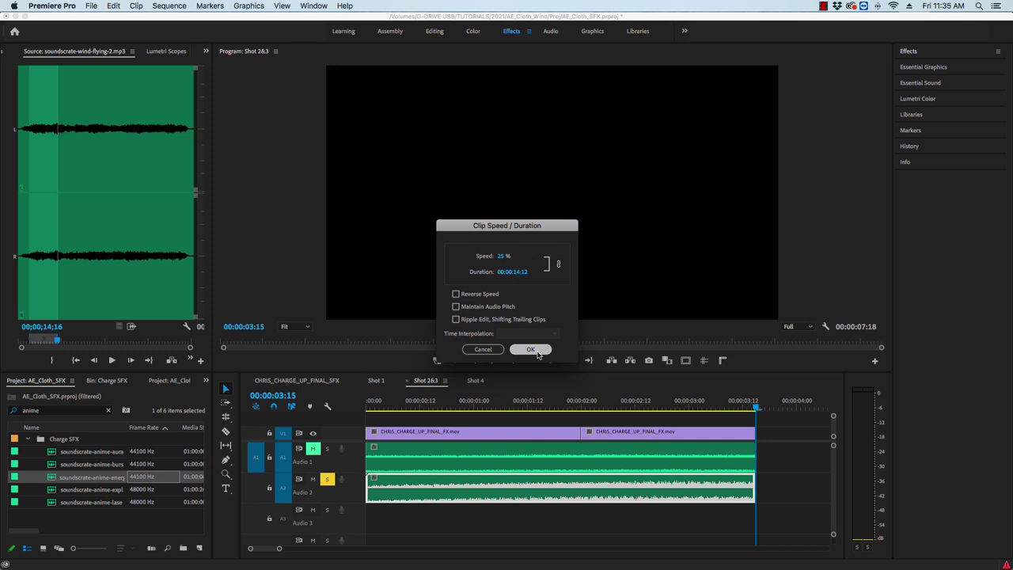
{"action": "left_click", "coordinate": [531, 349]}
{"action": "key", "text": "Home"}
{"action": "key", "text": "space"}
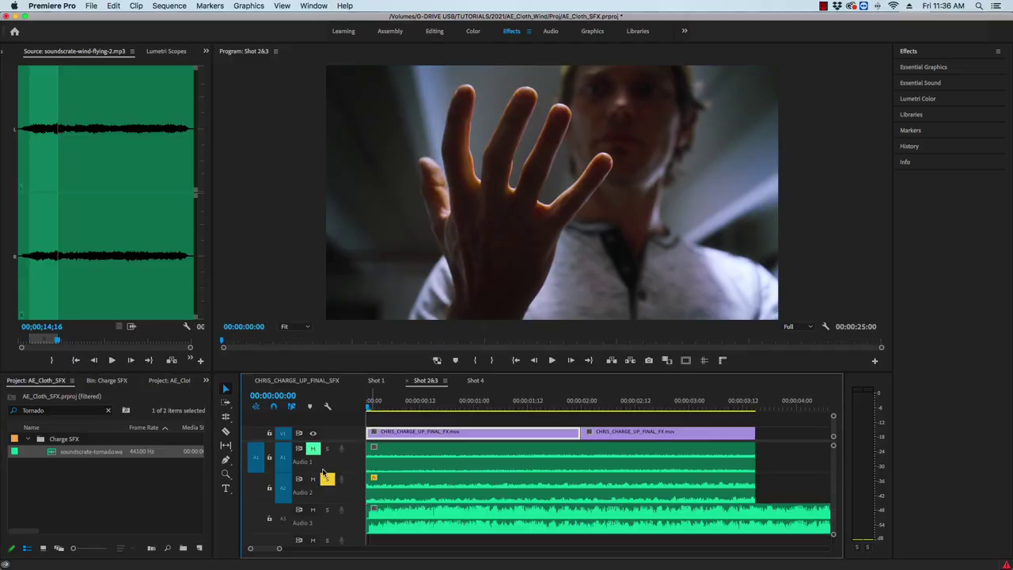
Keep the tornado clip at normal speed and apply a Highpass filter at 413.4 Hz.
{"action": "key", "text": "space"}
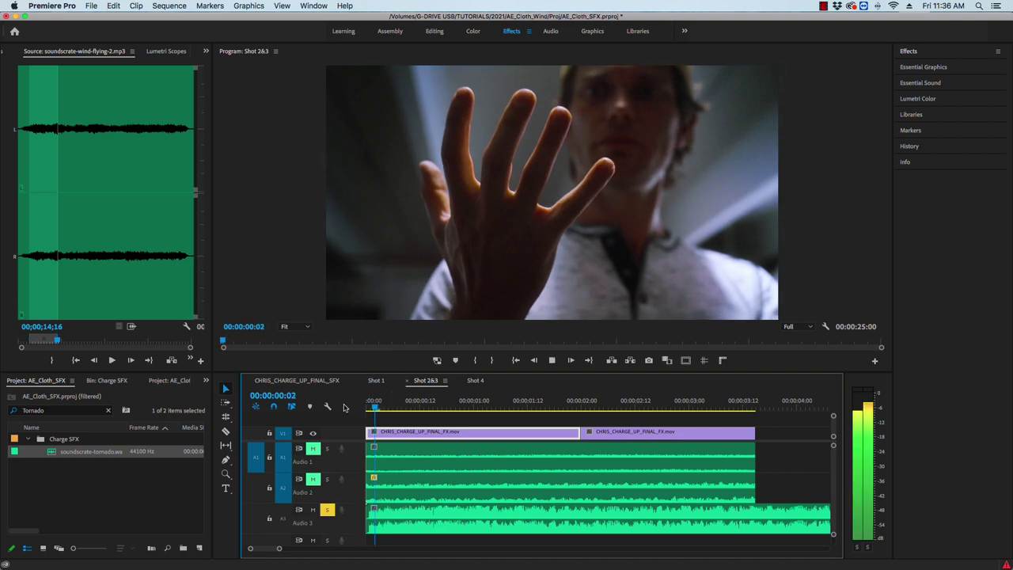
{"action": "key", "text": "super+r"}
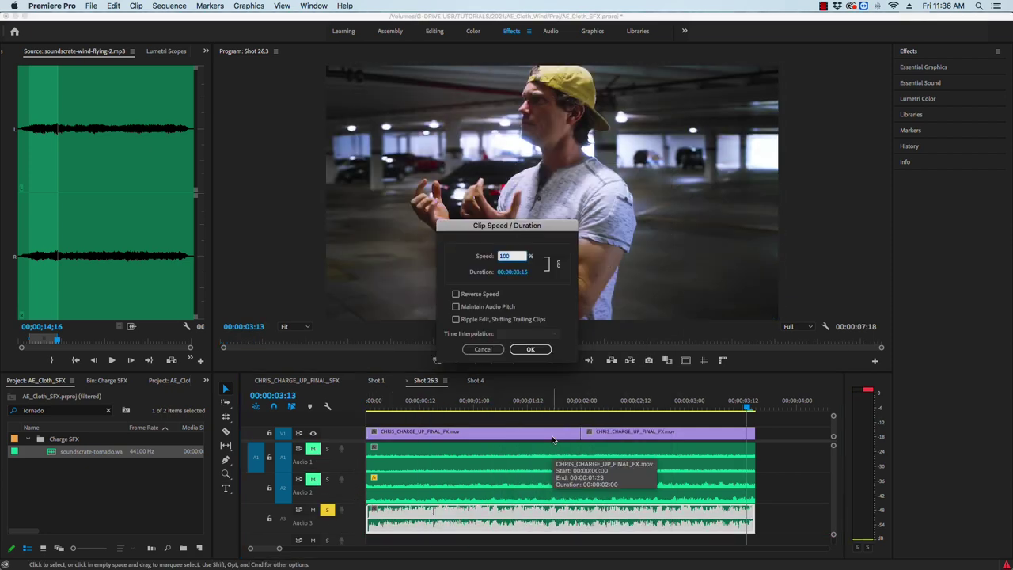
{"action": "left_click", "coordinate": [527, 349]}
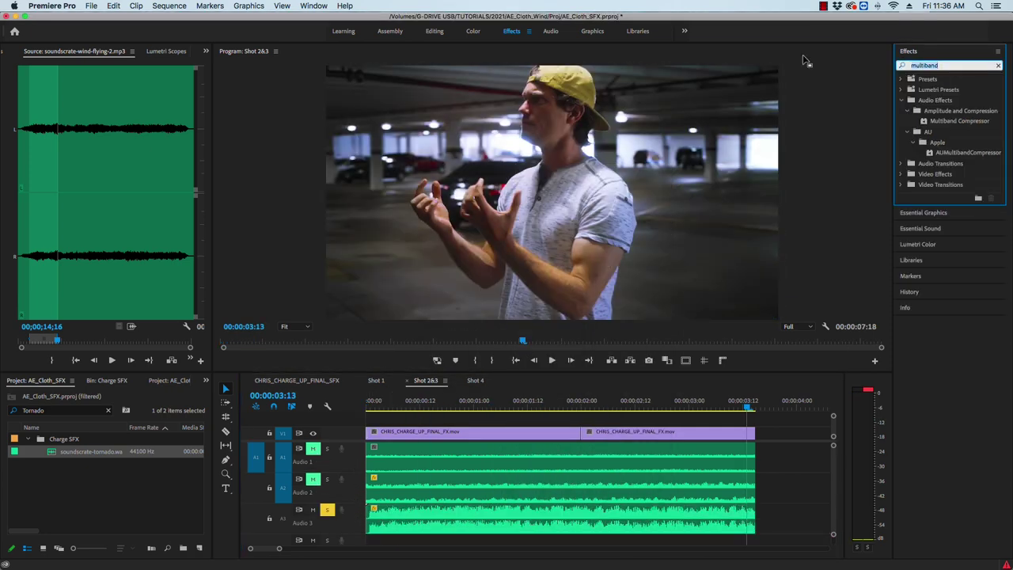
{"action": "type", "text": "highpas"}
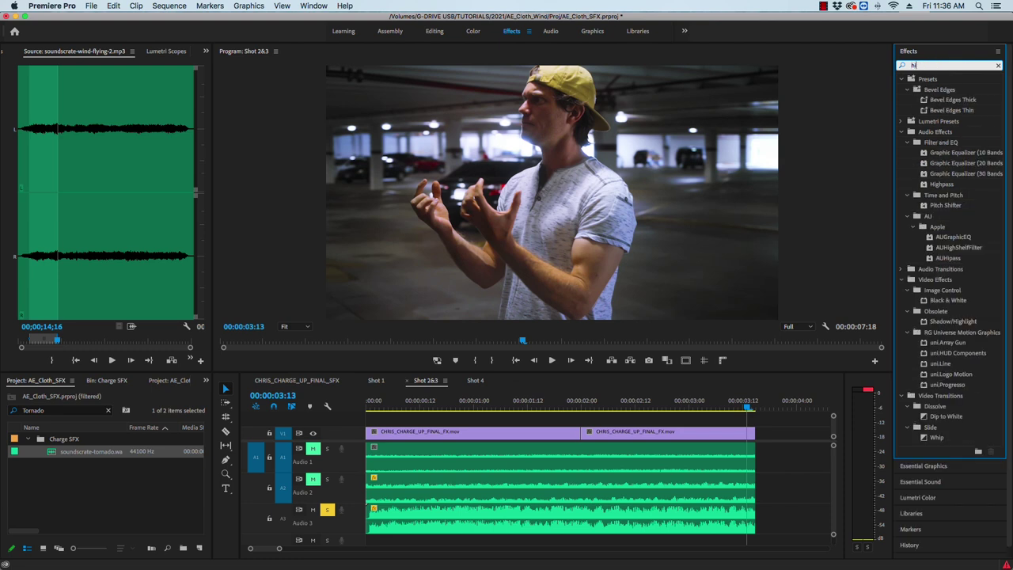
{"action": "left_click_drag", "start_coordinate": [934, 123], "coordinate": [507, 518]}
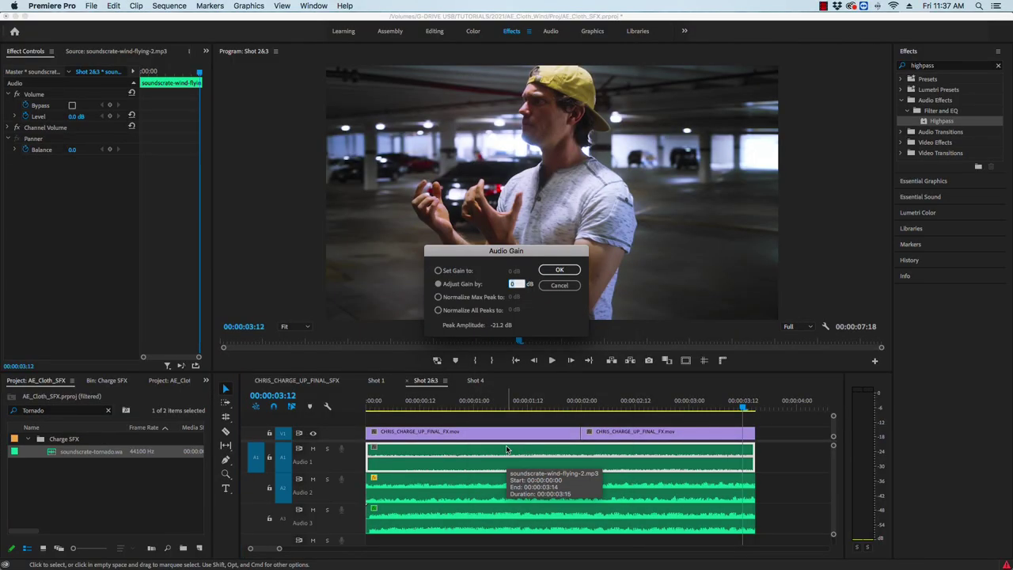
Lower the wind clip's gain by -10 dB and change the Audio 2 clip's gain.
{"action": "type", "text": "-10"}
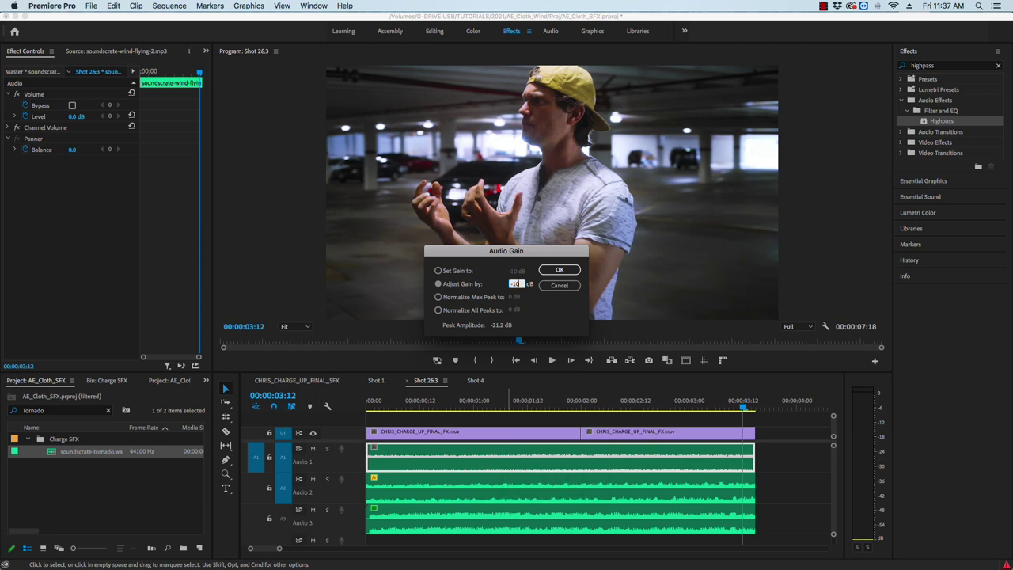
{"action": "left_click", "coordinate": [557, 271]}
{"action": "left_click", "coordinate": [505, 495]}
{"action": "right_click", "coordinate": [500, 492]}
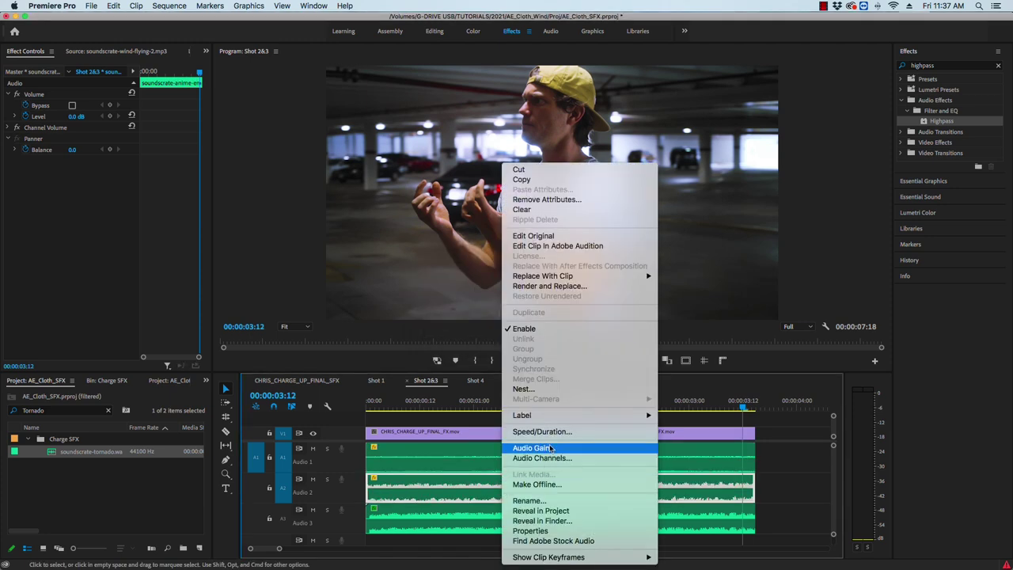
{"action": "left_click", "coordinate": [550, 447]}
{"action": "key", "text": "Return"}
Set the tornado clip's gain to -10 dB and play the layered mix from the start.
{"action": "right_click", "coordinate": [486, 519]}
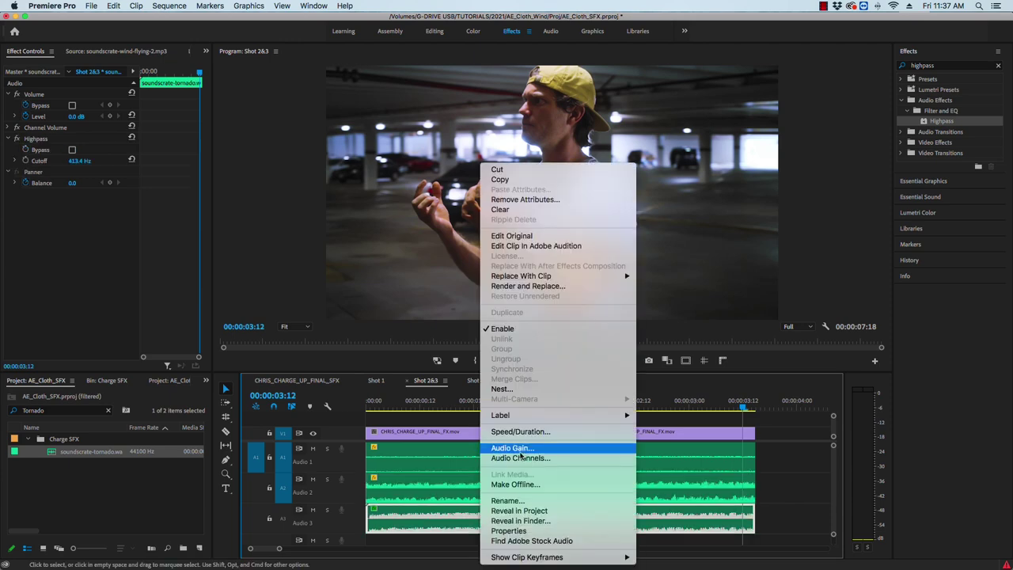
{"action": "left_click", "coordinate": [520, 448]}
{"action": "type", "text": "-10"}
{"action": "key", "text": "Return"}
{"action": "key", "text": "Home"}
{"action": "key", "text": "space"}
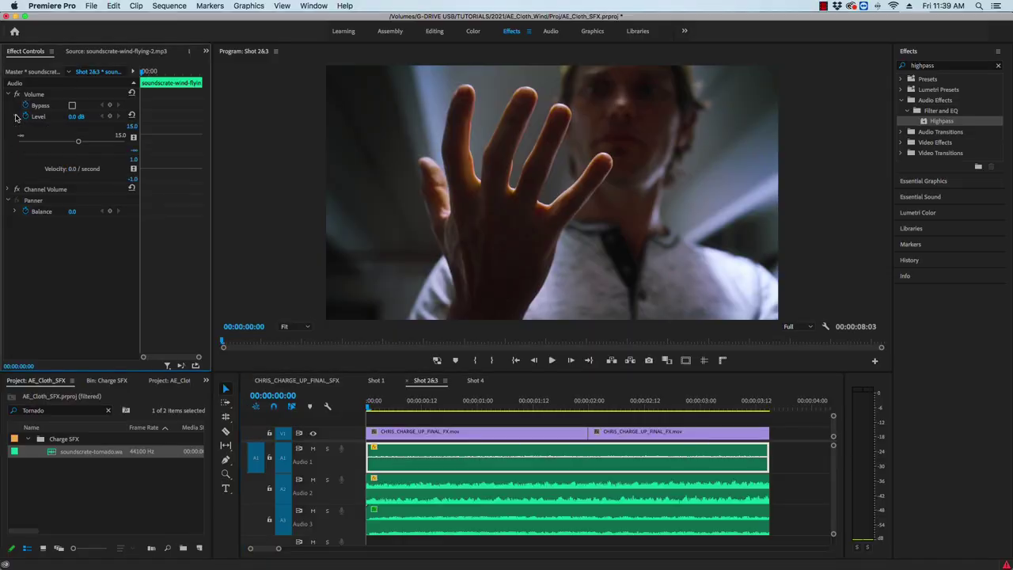
Set the wind clip's Volume Level to -30 dB in Effect Controls and preview the fade-in.
{"action": "left_click", "coordinate": [76, 116]}
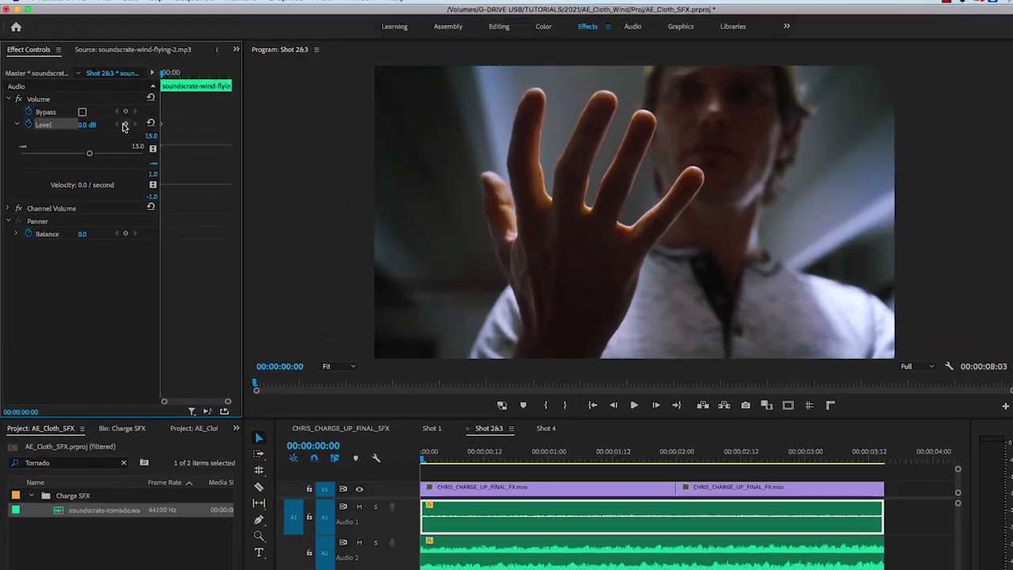
{"action": "type", "text": "-30"}
{"action": "key", "text": "Return"}
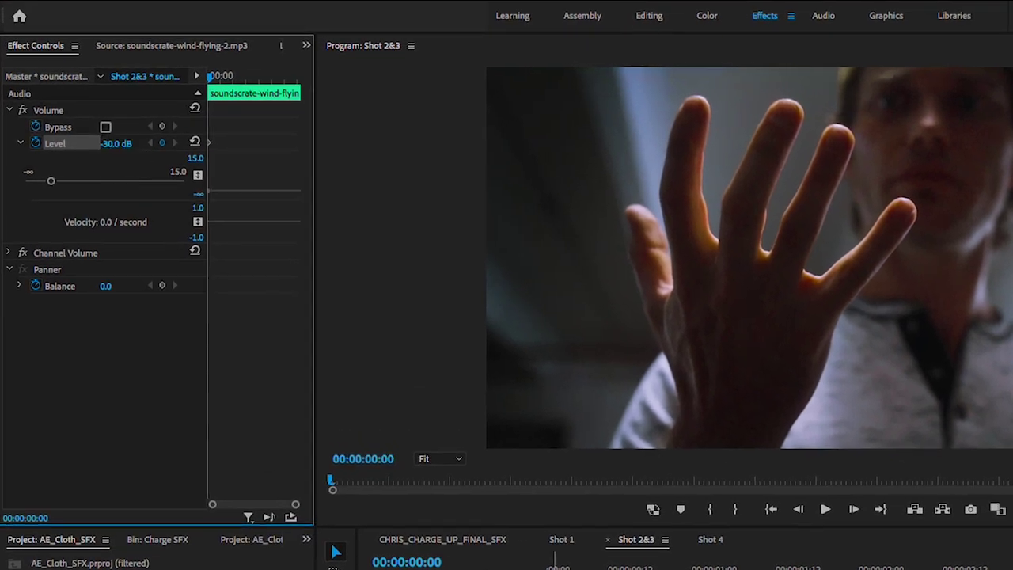
{"action": "key", "text": "space"}
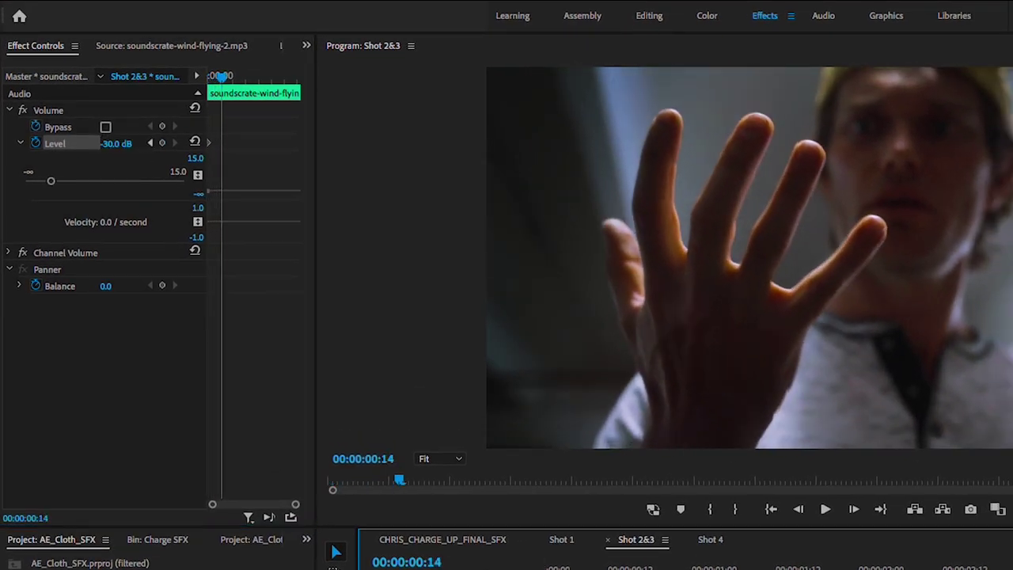
{"action": "key", "text": "space"}
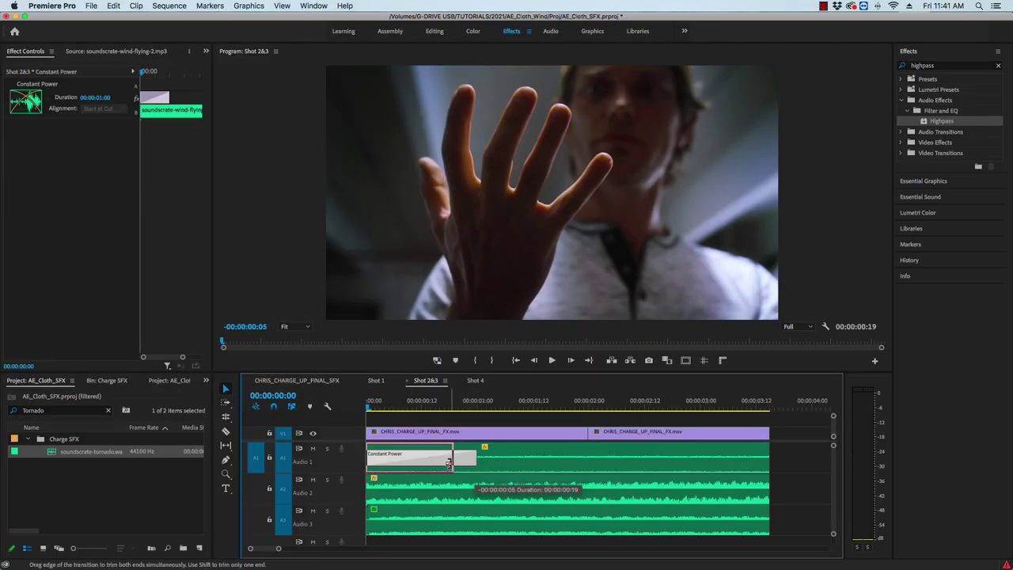
Add default Constant Power fades at the Audio 2 clip's start edit point.
{"action": "left_click", "coordinate": [370, 495]}
{"action": "right_click", "coordinate": [456, 494]}
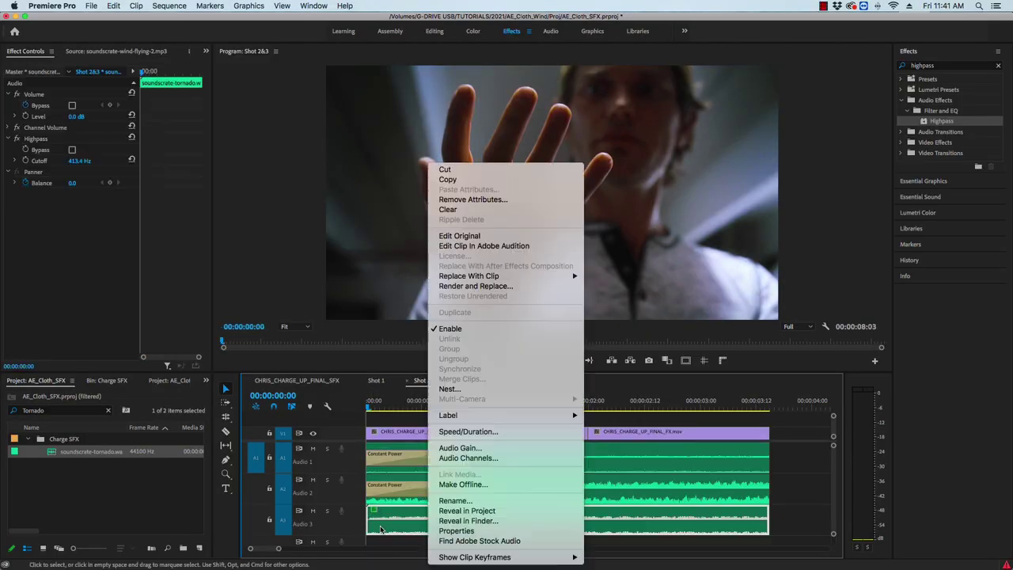
{"action": "right_click", "coordinate": [371, 486]}
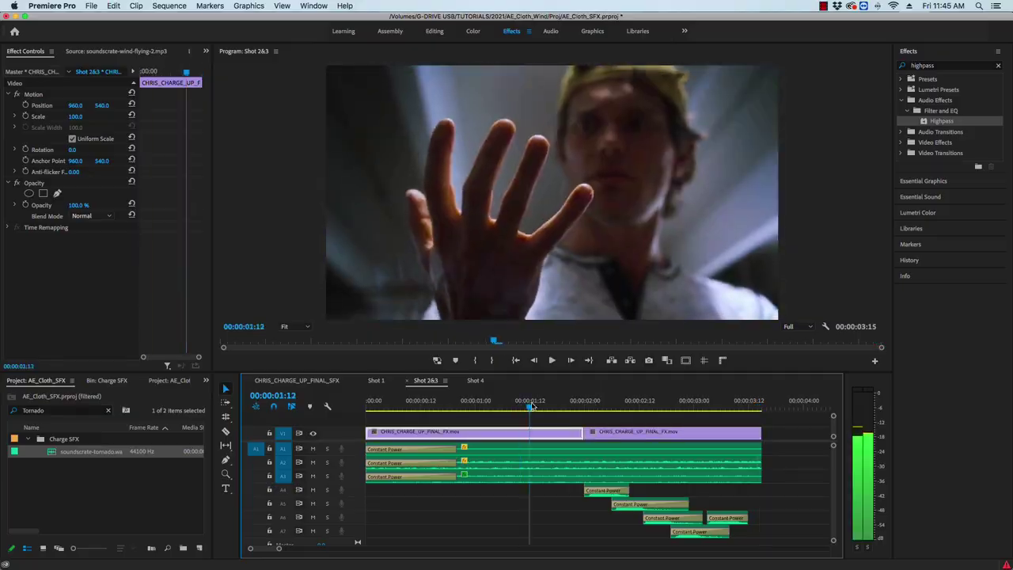
Adjust the gain on the selected Shot 2&3 sound clips and play the sequence from the start.
{"action": "key", "text": "g"}
{"action": "key", "text": "Return"}
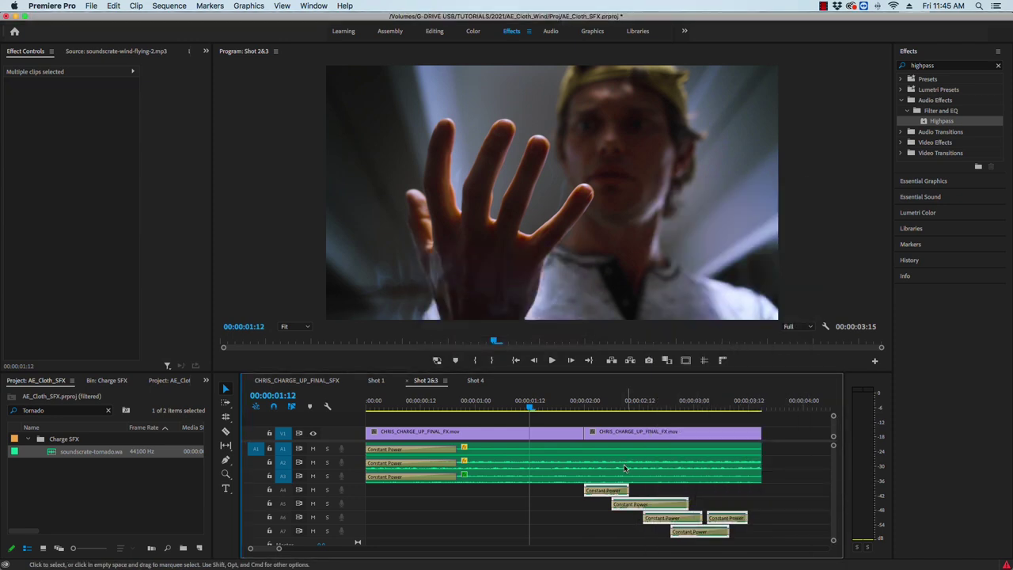
{"action": "left_click", "coordinate": [418, 431]}
{"action": "key", "text": "Home"}
{"action": "key", "text": "space"}
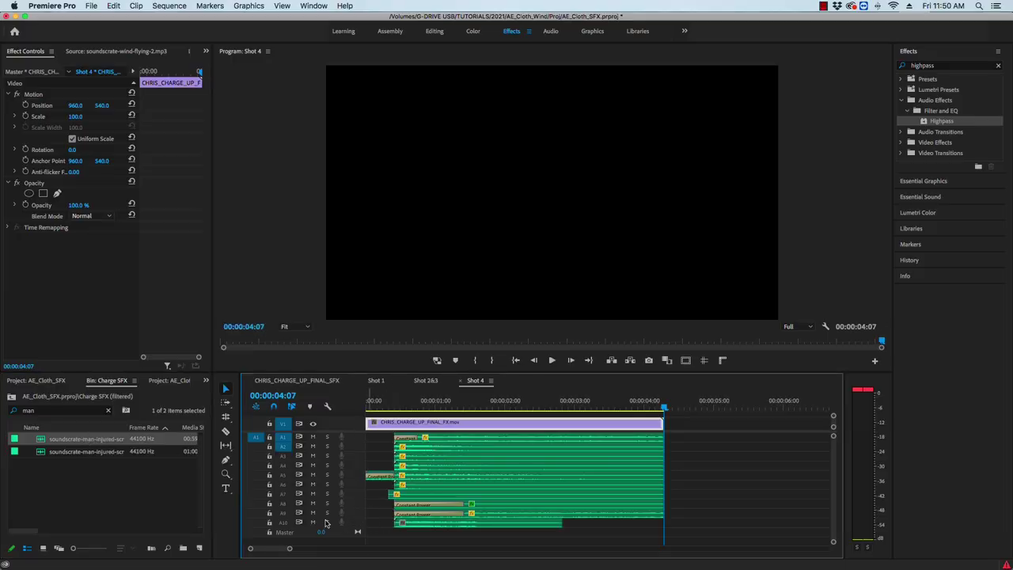
Play Shot 4 and check the speed and duration of the A10 sound clip.
{"action": "key", "text": "space"}
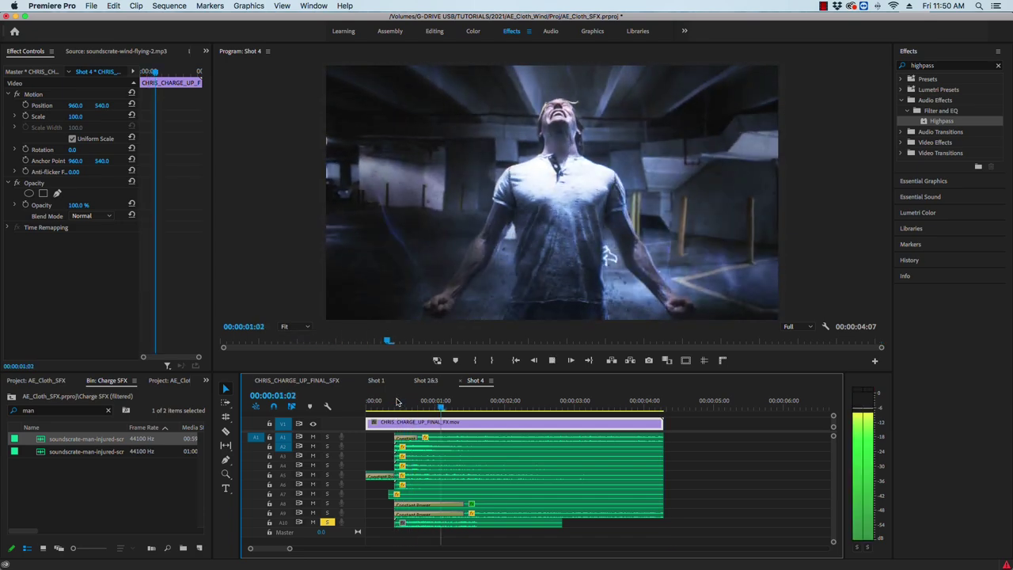
{"action": "key", "text": "r"}
{"action": "left_click", "coordinate": [558, 524]}
{"action": "right_click", "coordinate": [657, 526]}
{"action": "left_click", "coordinate": [696, 430]}
{"action": "key", "text": "Escape"}
{"action": "left_click", "coordinate": [943, 65]}
Apply a Delay effect to the A4 clip with a 25% mix.
{"action": "left_click_drag", "start_coordinate": [938, 131], "coordinate": [486, 486]}
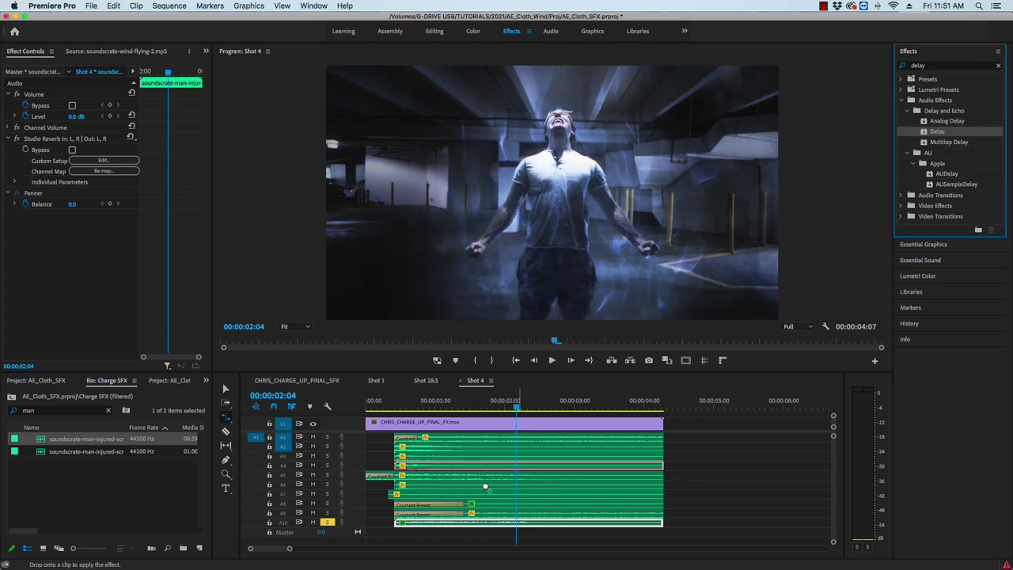
{"action": "type", "text": "25"}
{"action": "key", "text": "Return"}
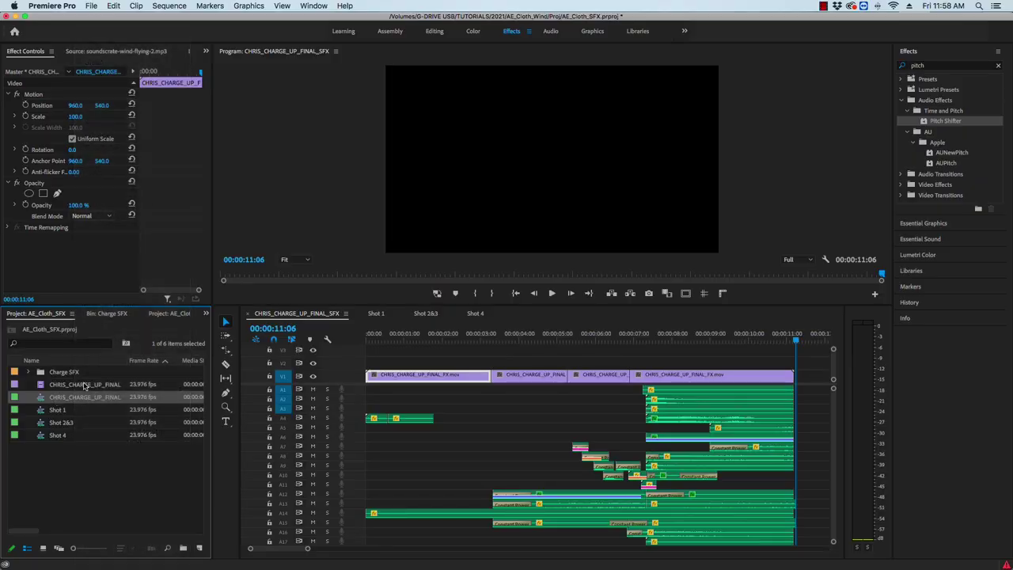
Create a new sequence from the CHRIS_CHARGE_UP_FINAL_SFX edit and play it.
{"action": "right_click", "coordinate": [74, 400]}
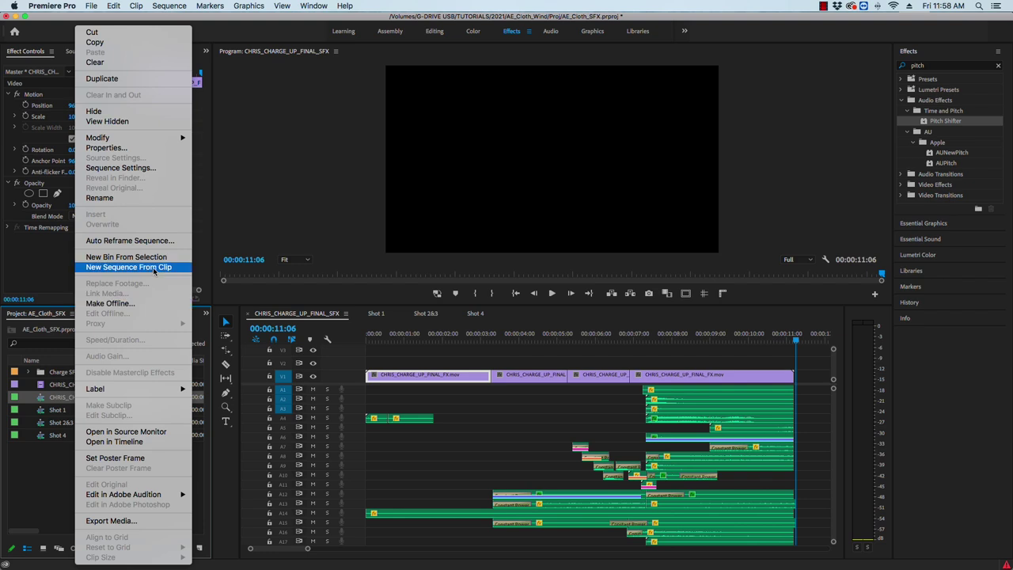
{"action": "left_click", "coordinate": [128, 267]}
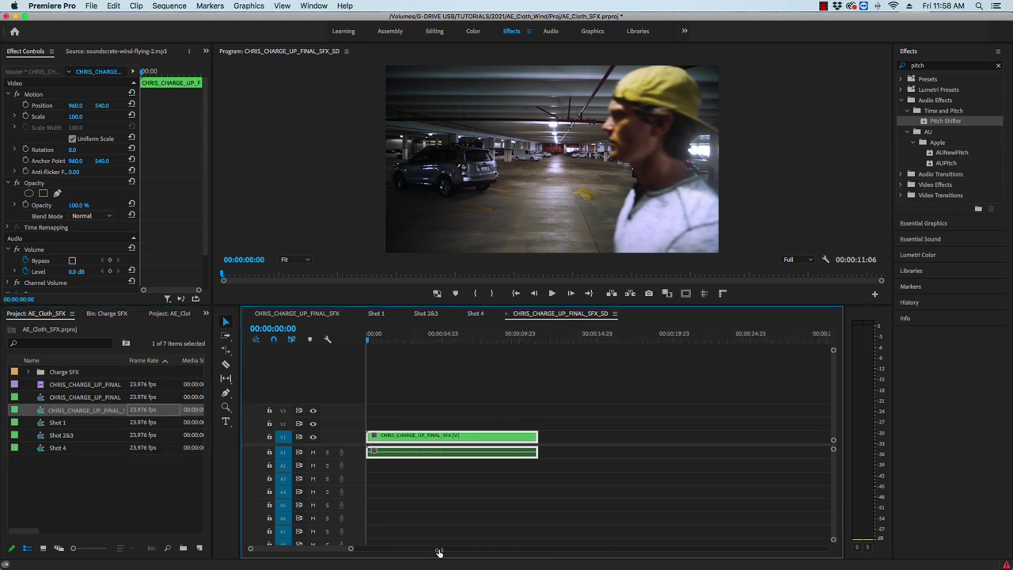
{"action": "left_click", "coordinate": [616, 391]}
{"action": "key", "text": "space"}
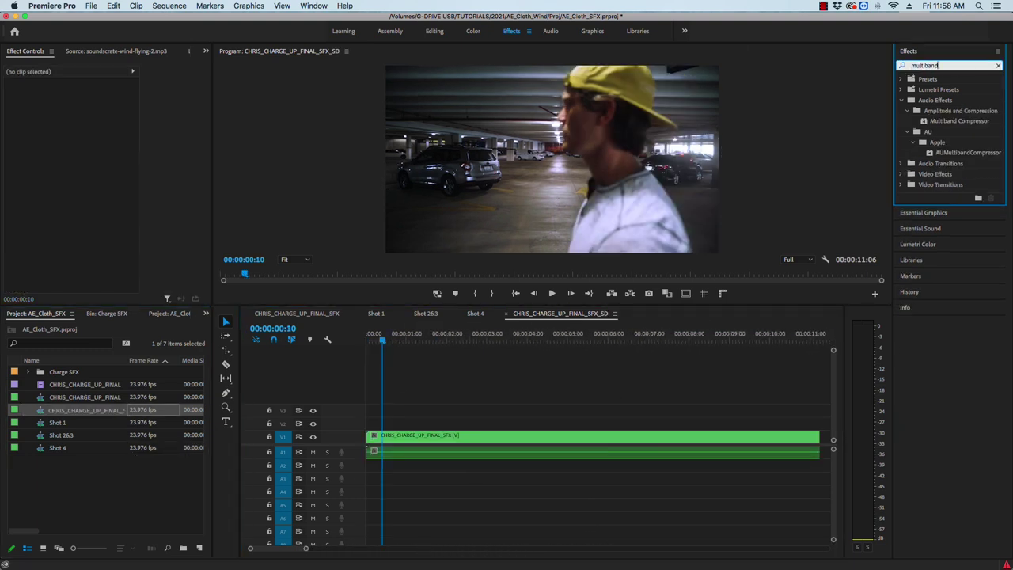
Apply a Multiband Compressor with a preset to the A1 audio clip.
{"action": "left_click_drag", "start_coordinate": [944, 120], "coordinate": [468, 455]}
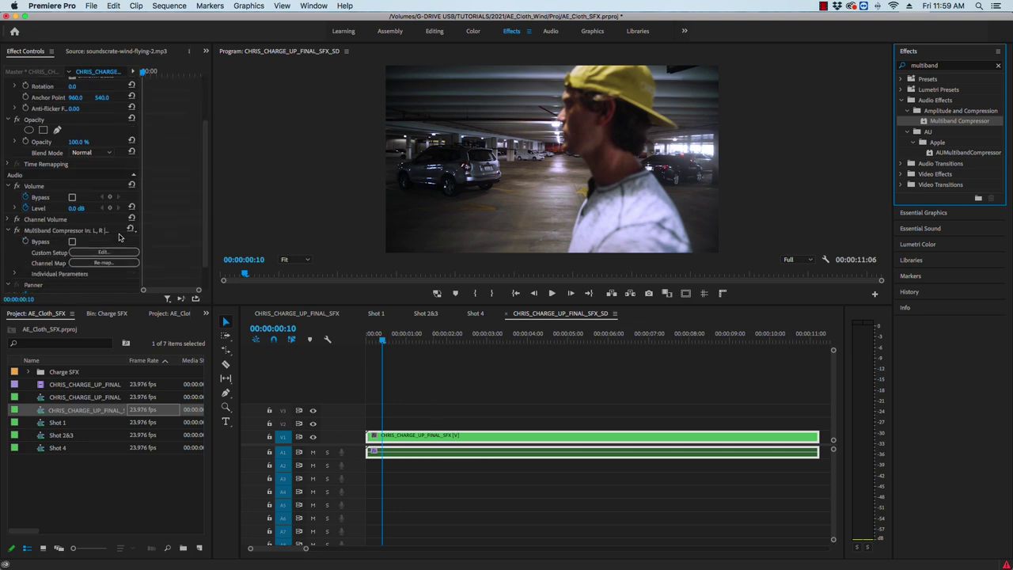
{"action": "left_click", "coordinate": [465, 153]}
{"action": "left_click", "coordinate": [439, 175]}
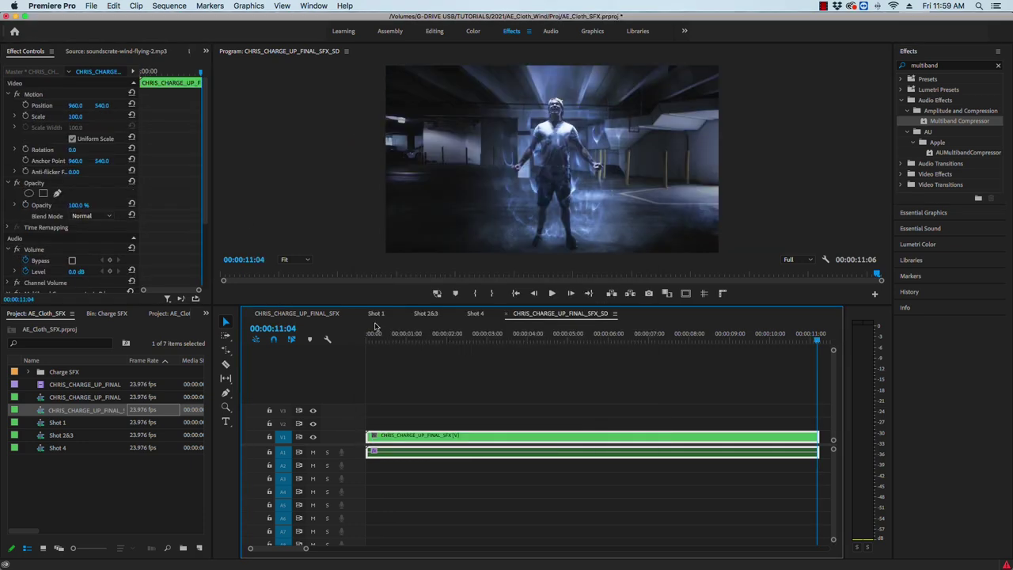
Adjust audio gain on CHRIS_CHARGE_UP_FINAL_SFX clips, including A14, then replay the SD sequence.
{"action": "left_click", "coordinate": [302, 315]}
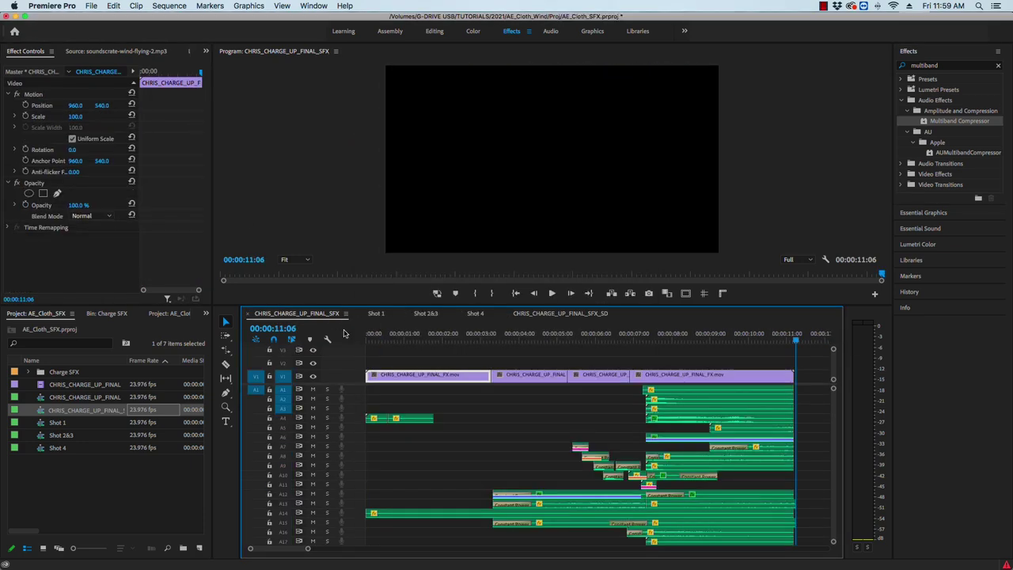
{"action": "right_click", "coordinate": [421, 376]}
{"action": "left_click", "coordinate": [450, 465]}
{"action": "key", "text": "Return"}
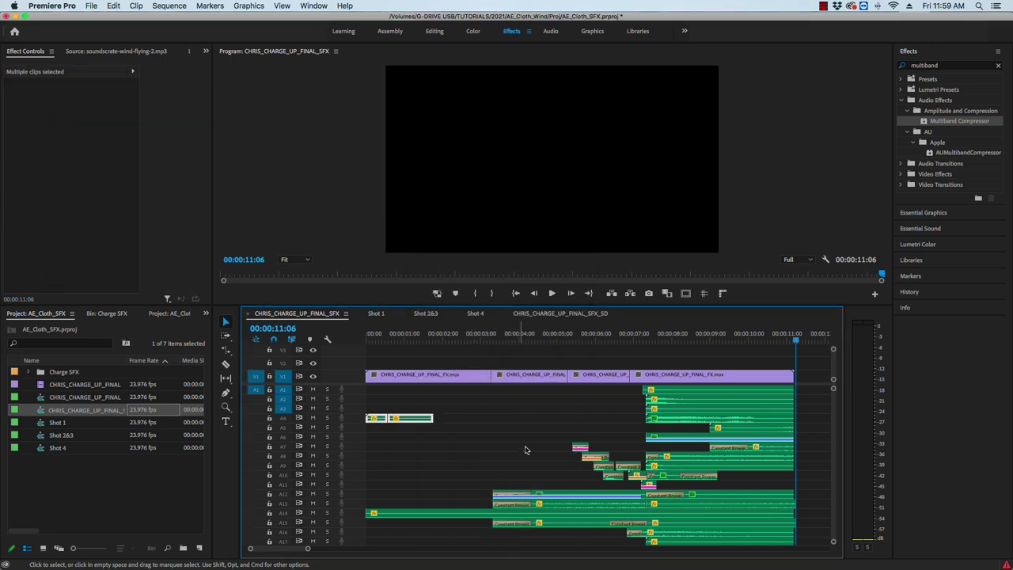
{"action": "right_click", "coordinate": [456, 479]}
{"action": "left_click", "coordinate": [484, 448]}
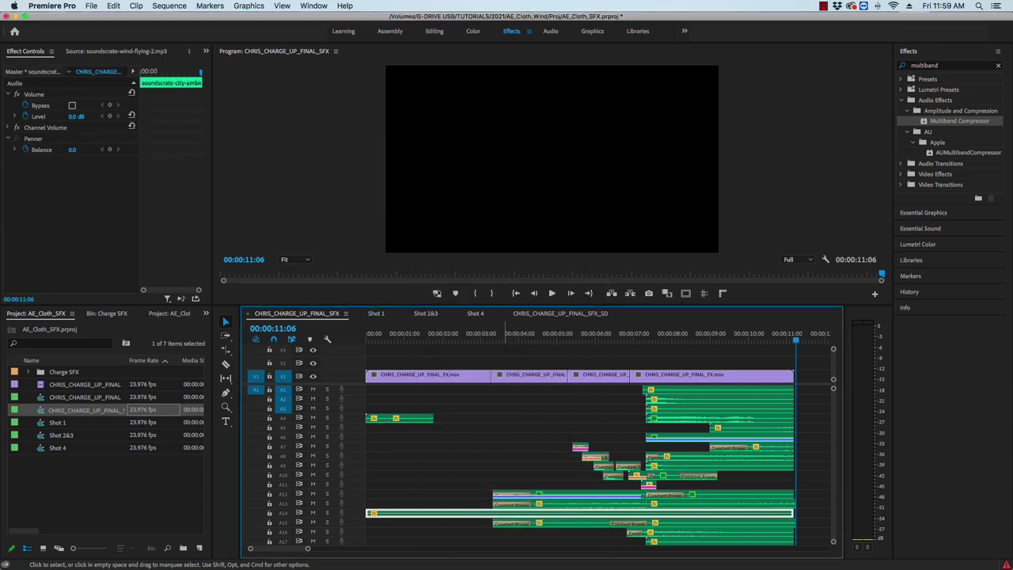
{"action": "left_click_drag", "start_coordinate": [533, 449], "coordinate": [566, 509]}
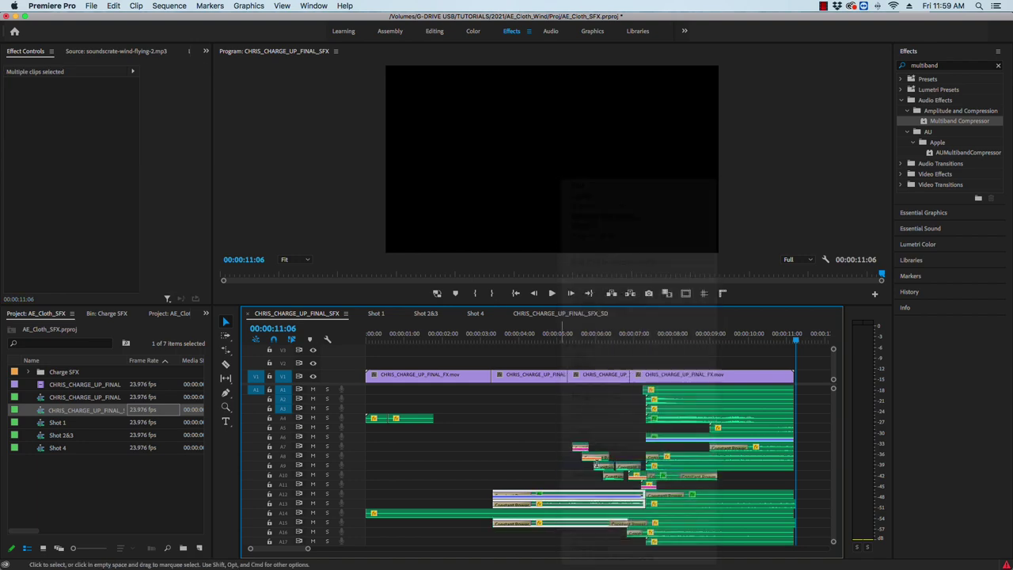
{"action": "left_click", "coordinate": [560, 313]}
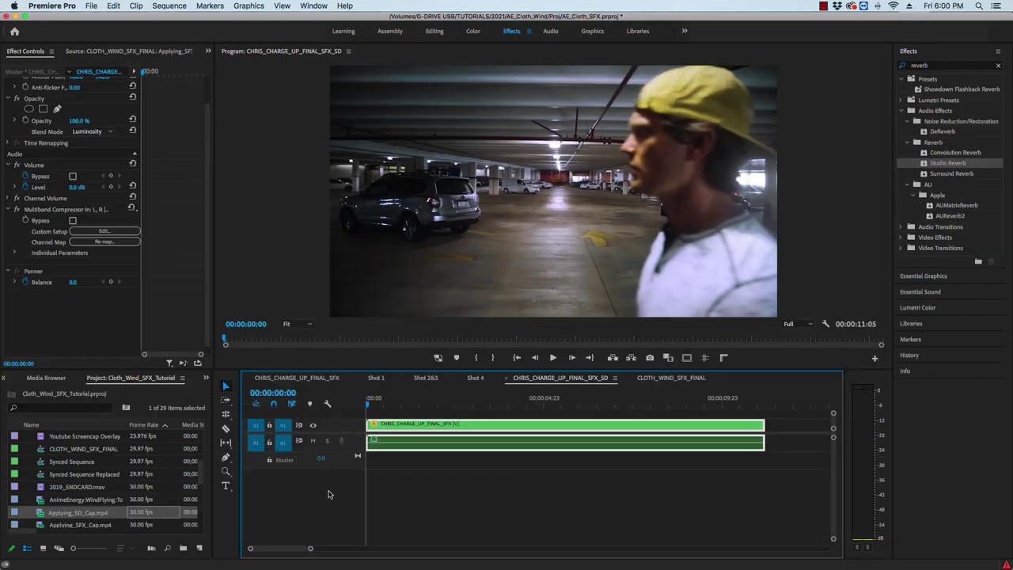
{"action": "key", "text": "space"}
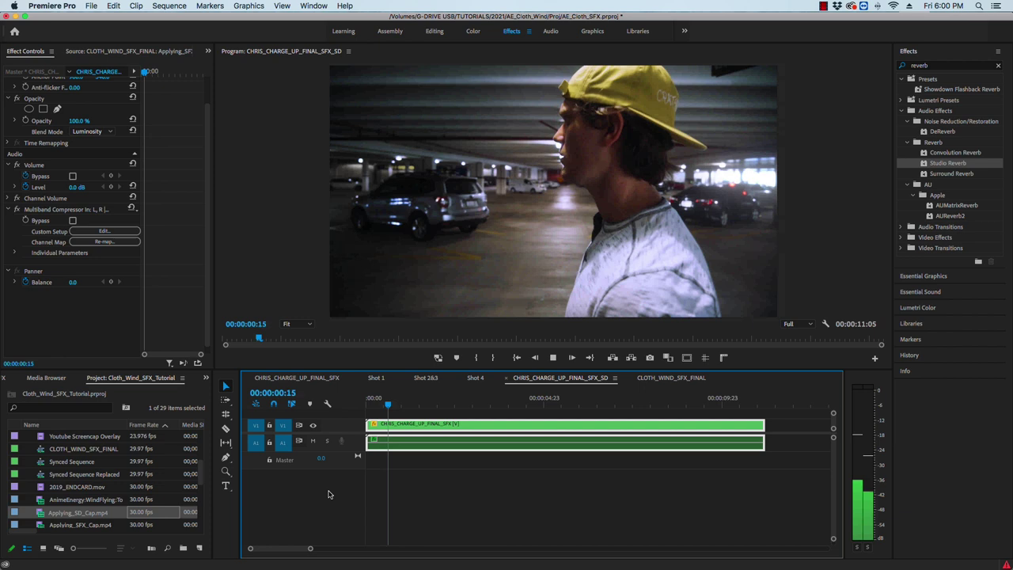